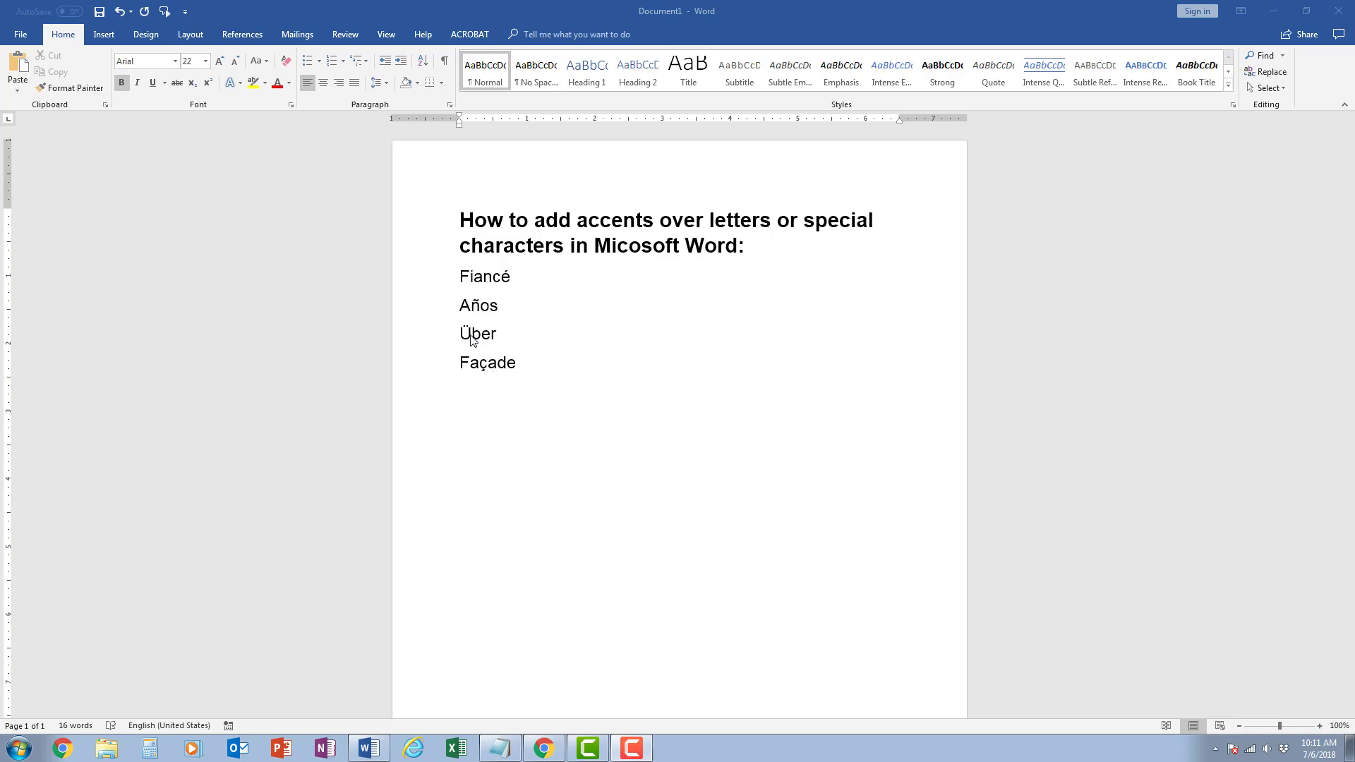
Step: Add é after Fiancé with Ctrl+' and ñ after Años with Ctrl+Shift+~
click(555, 287)
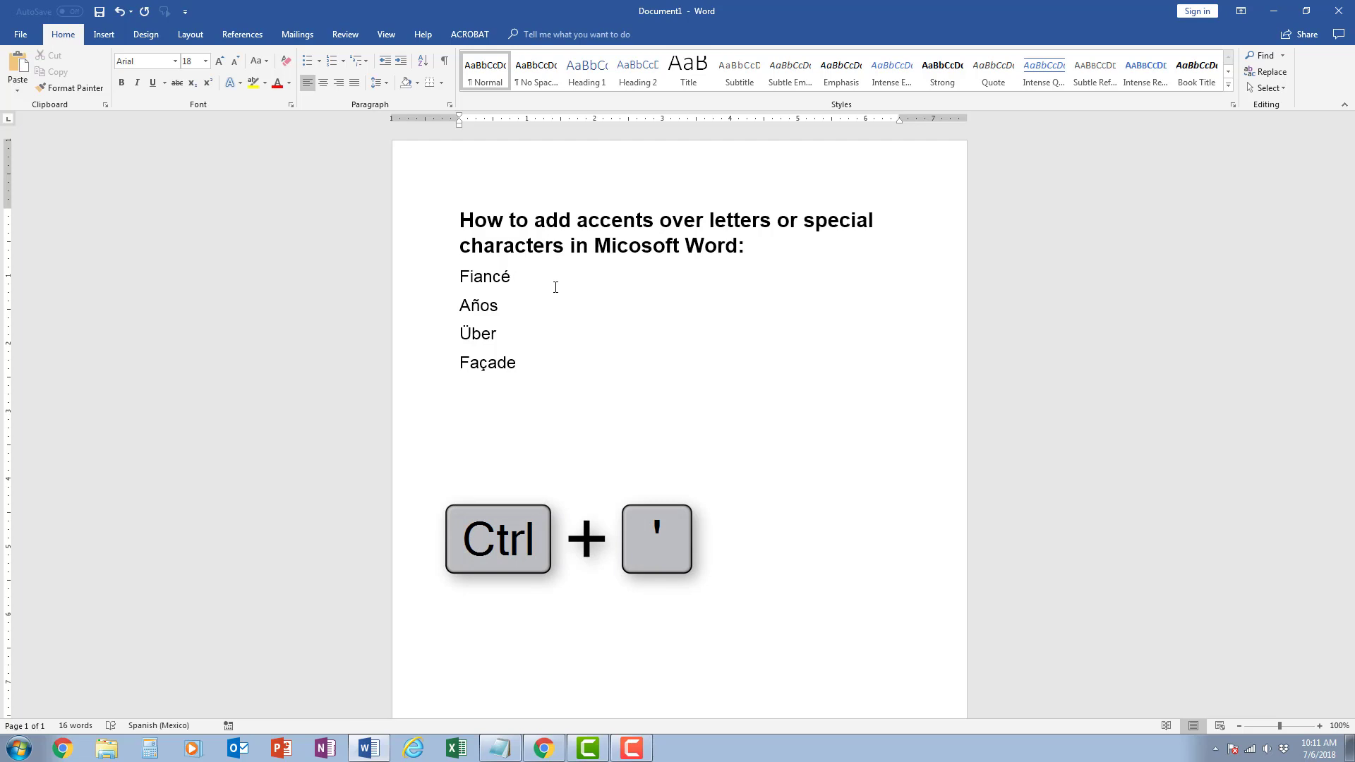
key(ctrl+apostrophe)
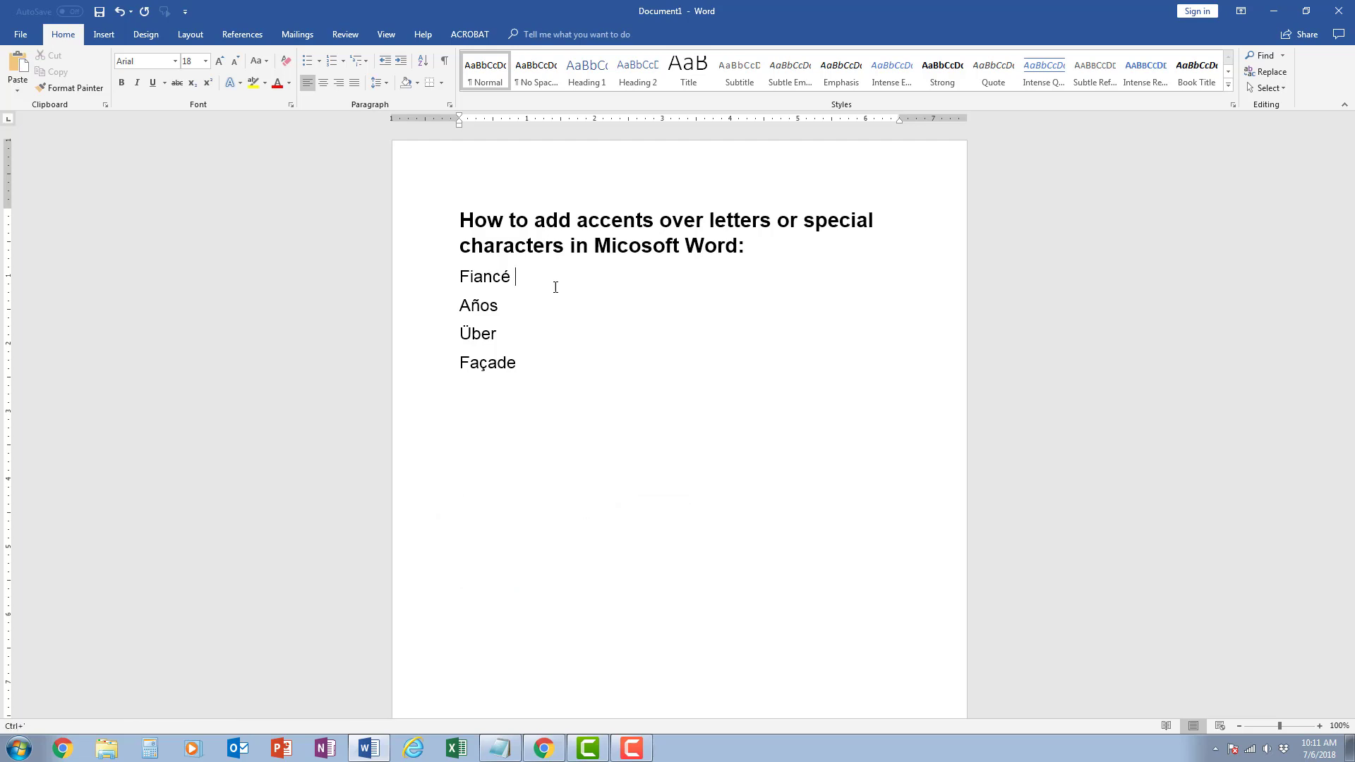
text(e)
key(ctrl+shift+asciitilde)
text(n)
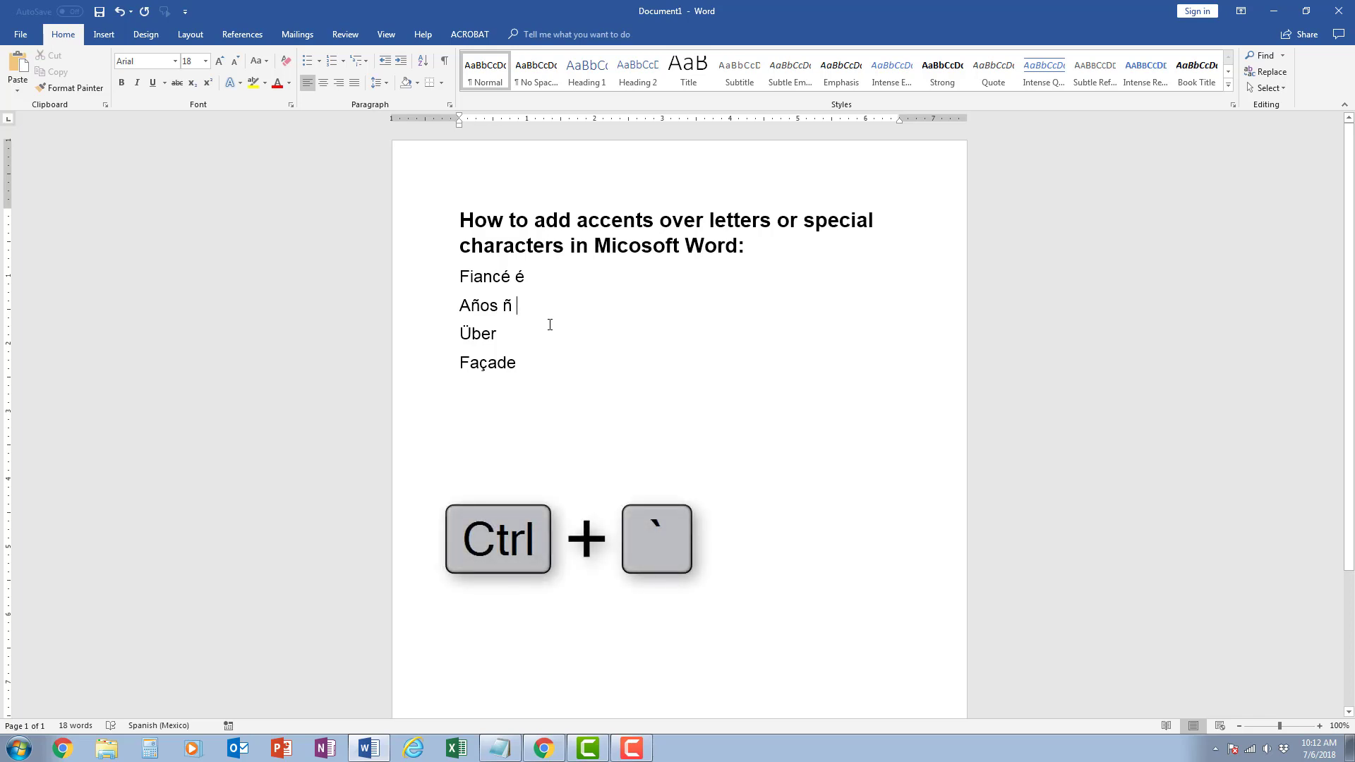
Step: Insert è after the ñ on the Años line using the Ctrl+` grave accent shortcut
key(ctrl+grave)
text(e)
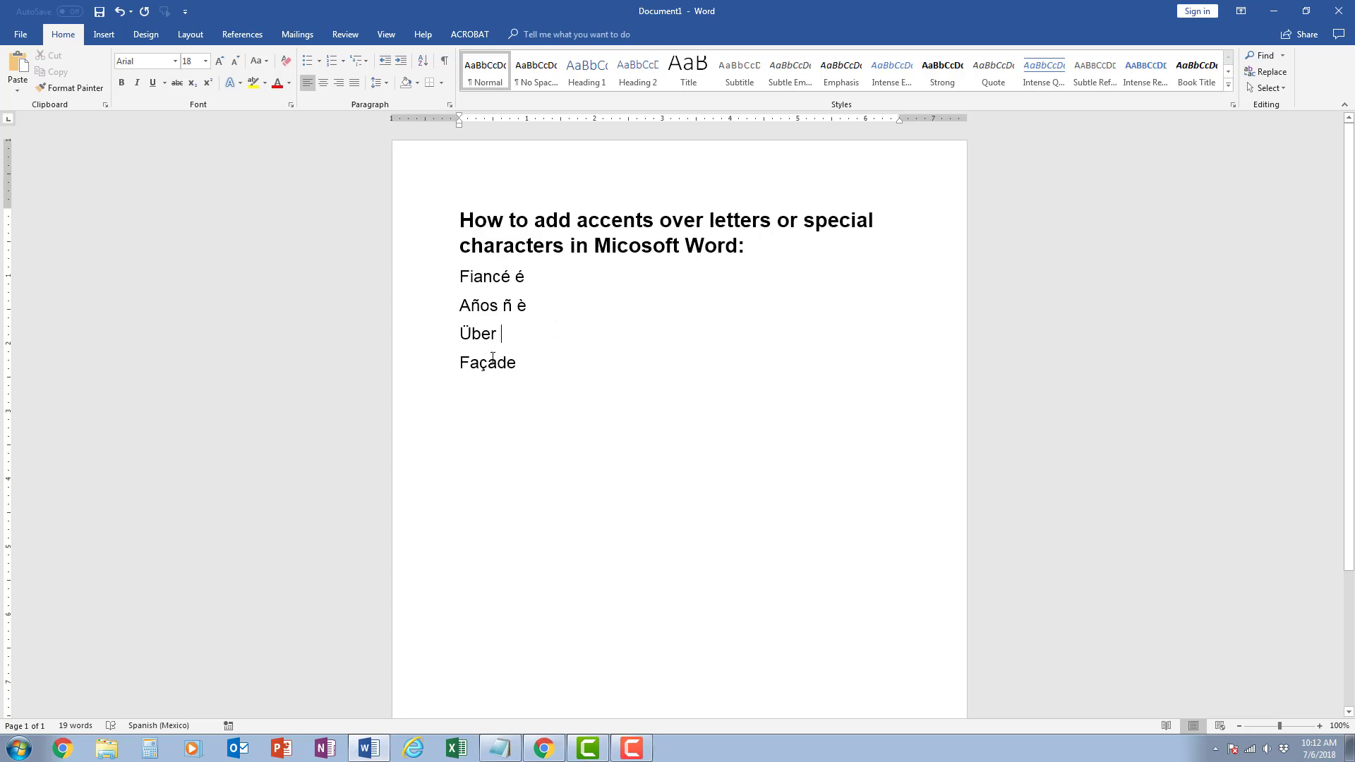
Step: Open the Symbol dialog through Insert > Symbol > More Symbols
click(102, 35)
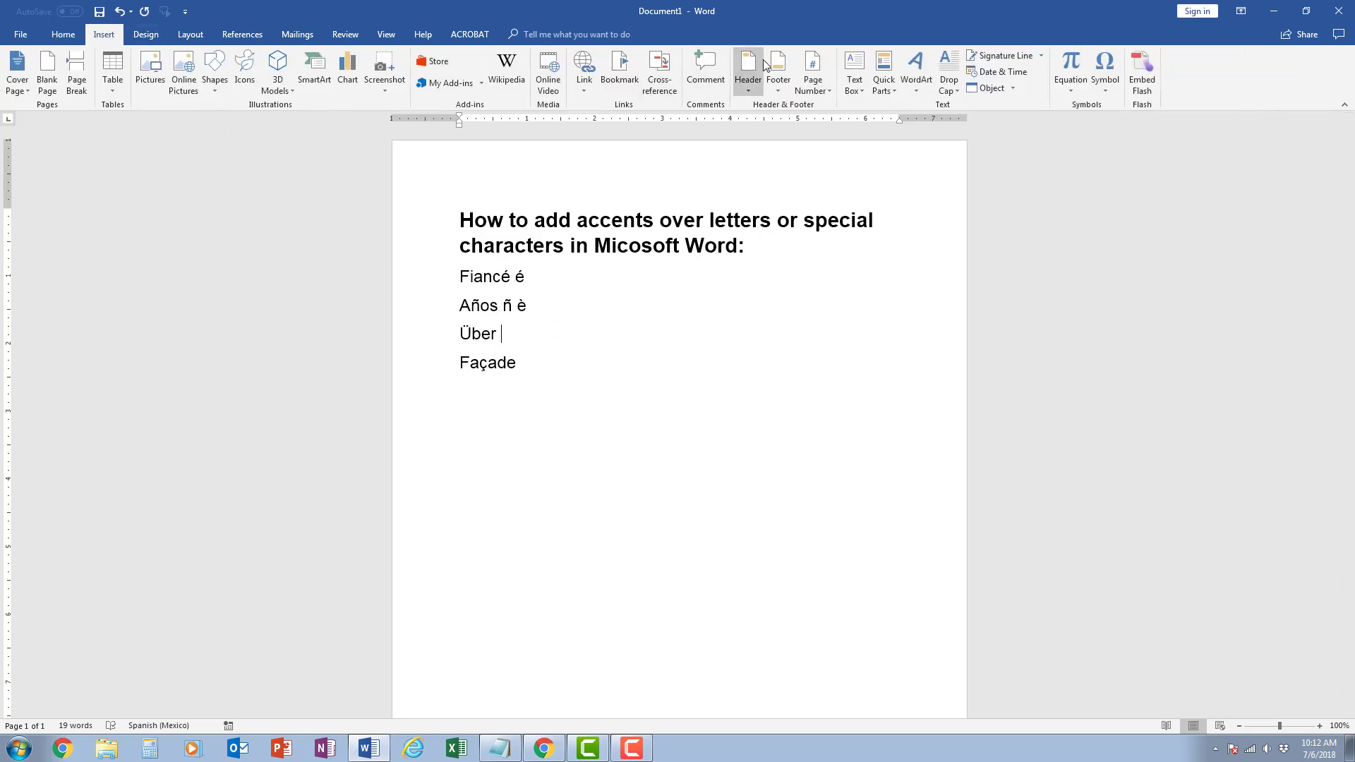
click(1105, 83)
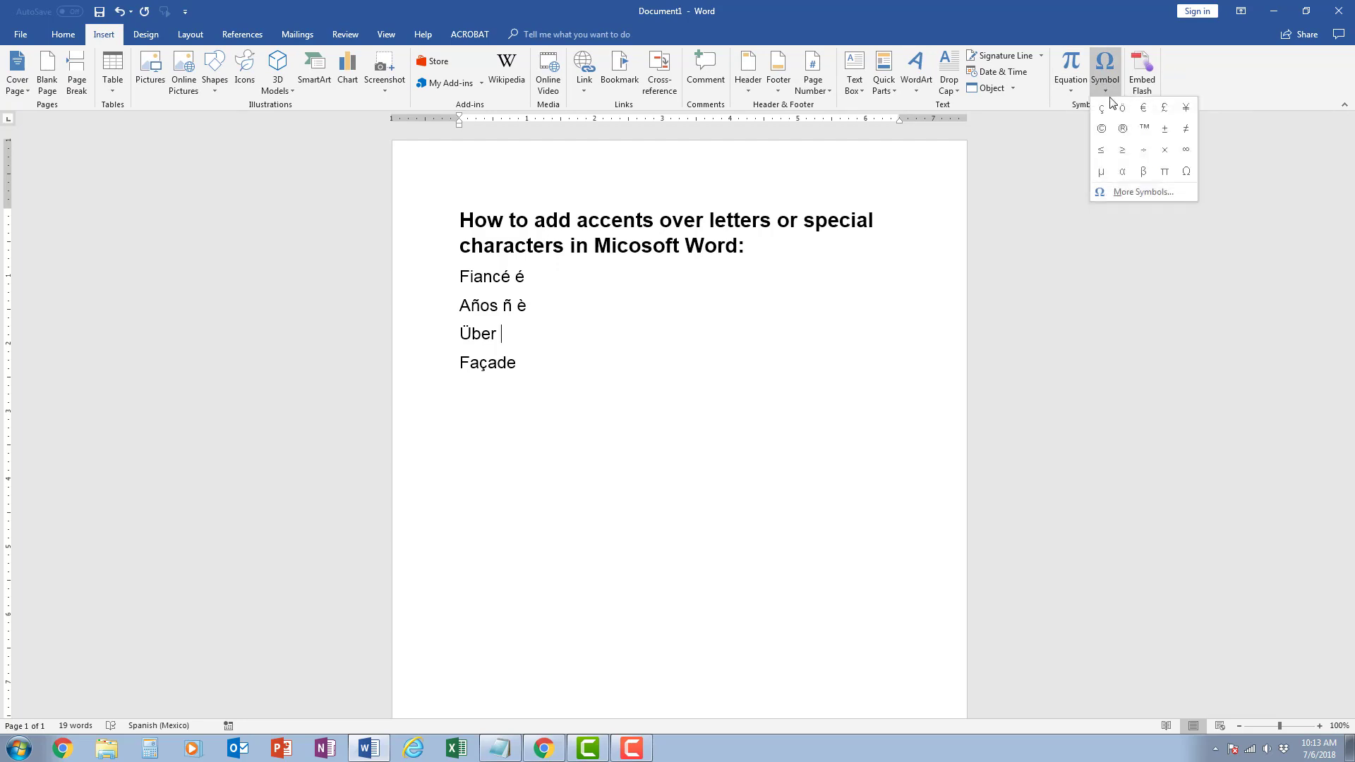
click(1142, 192)
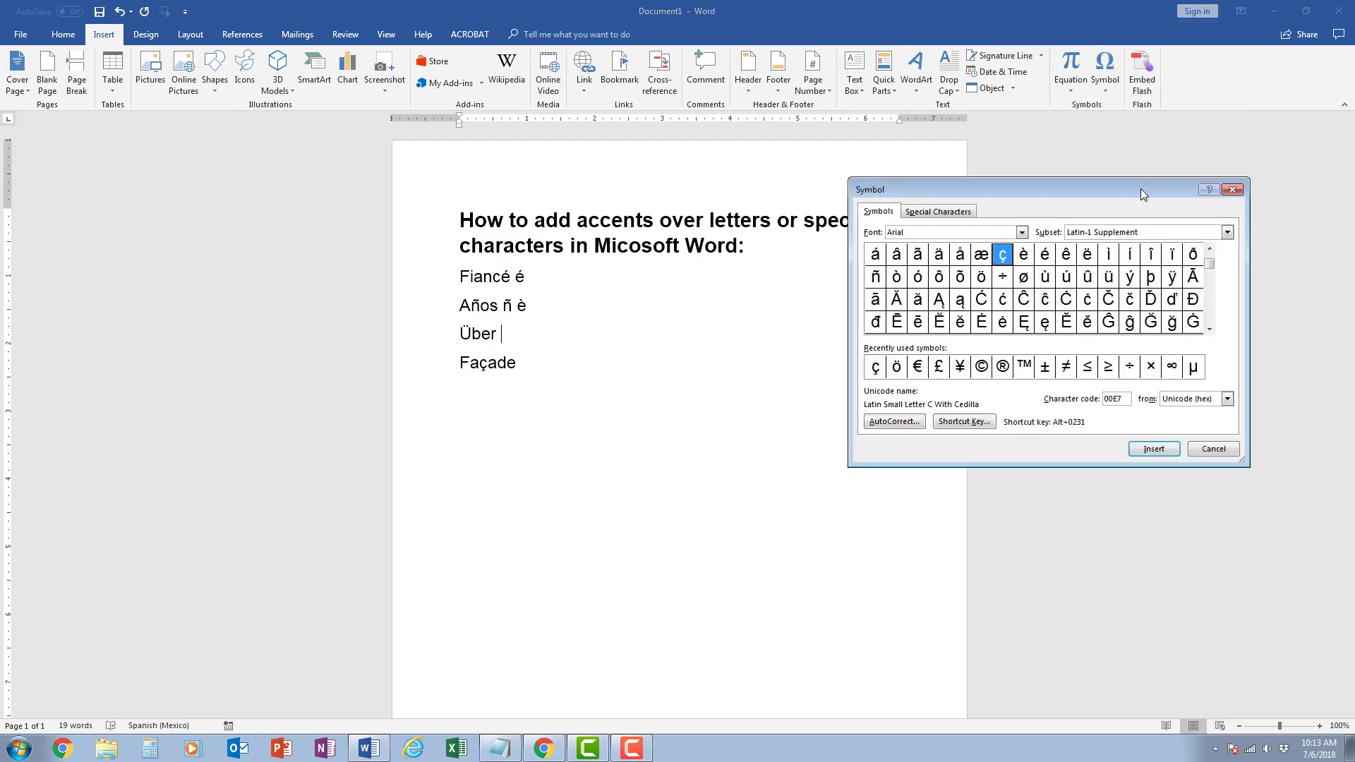
Step: Insert ü and capital Ü from the Symbol dialog after Über, separated by a space
click(1110, 280)
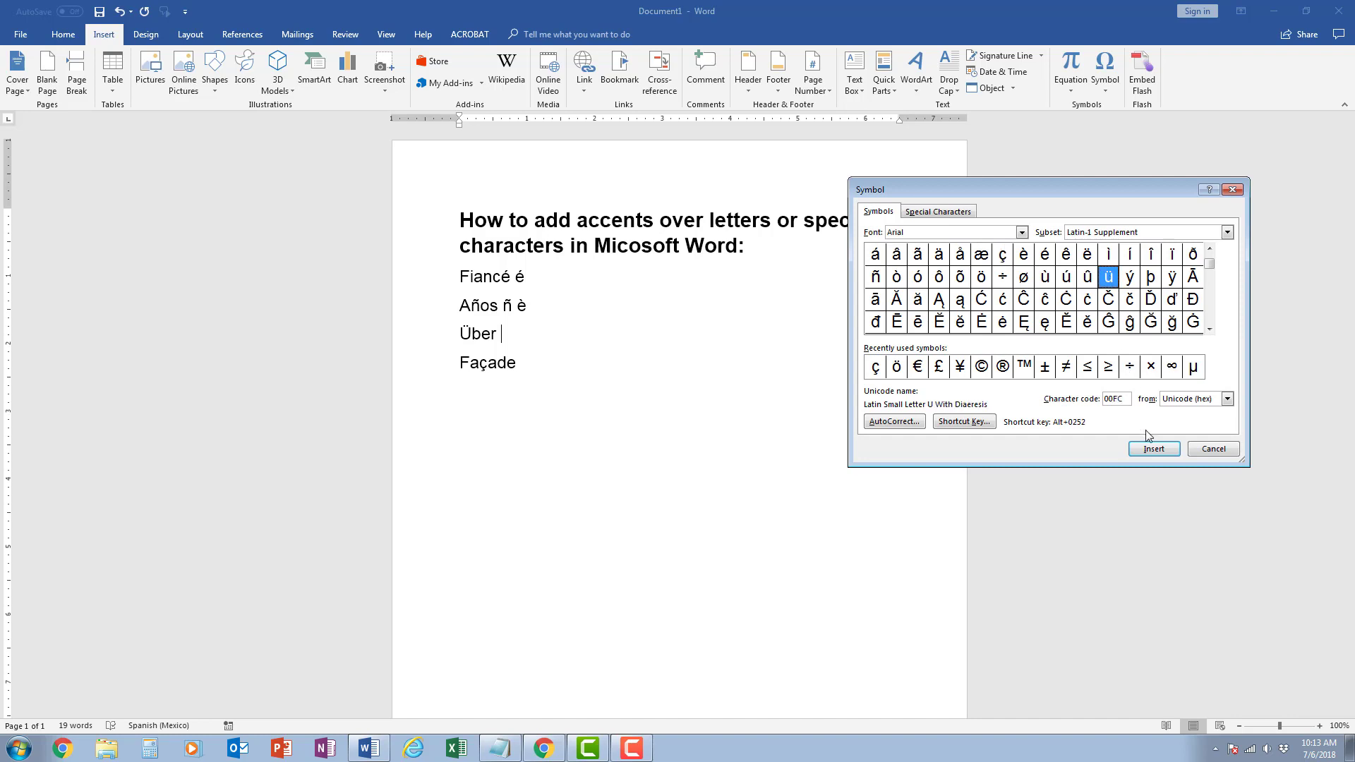
click(1153, 450)
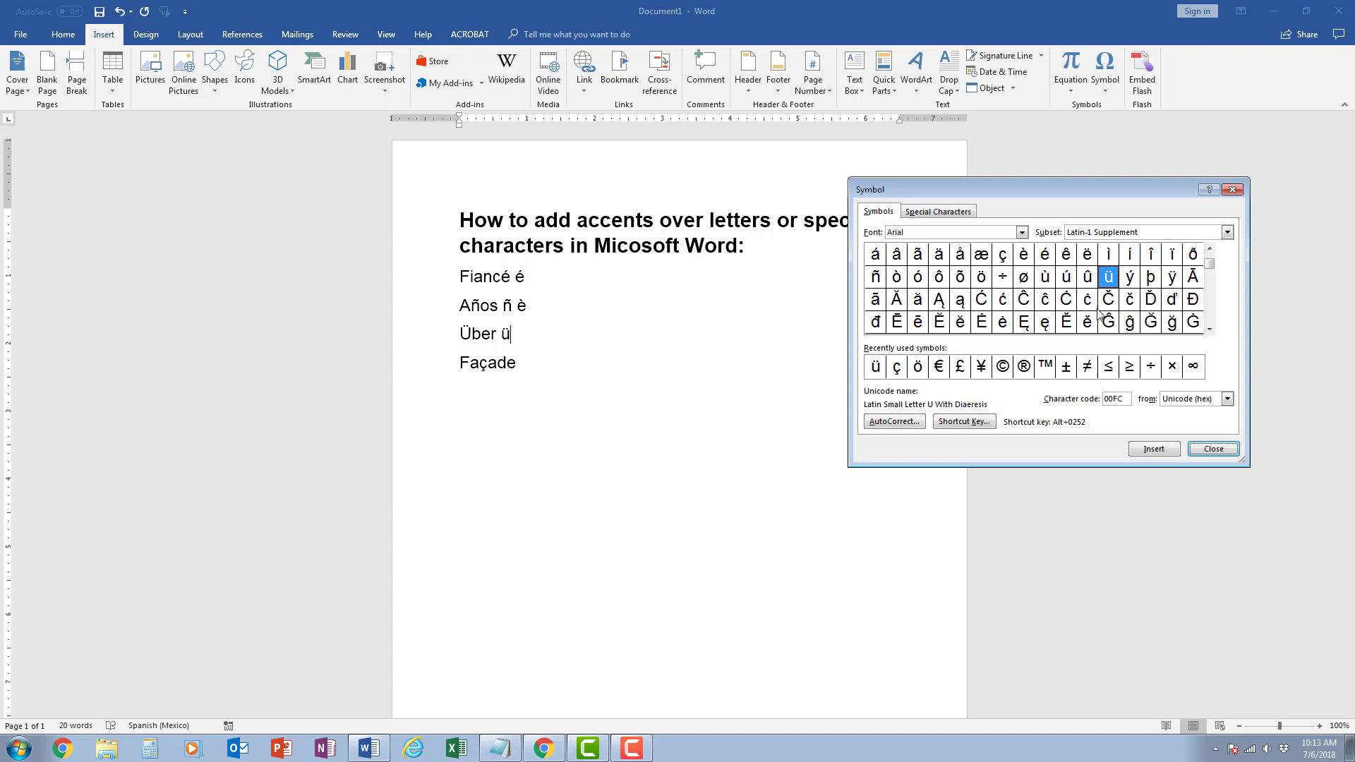
scroll(1208, 253, down, 3)
scroll(1209, 252, up, 4)
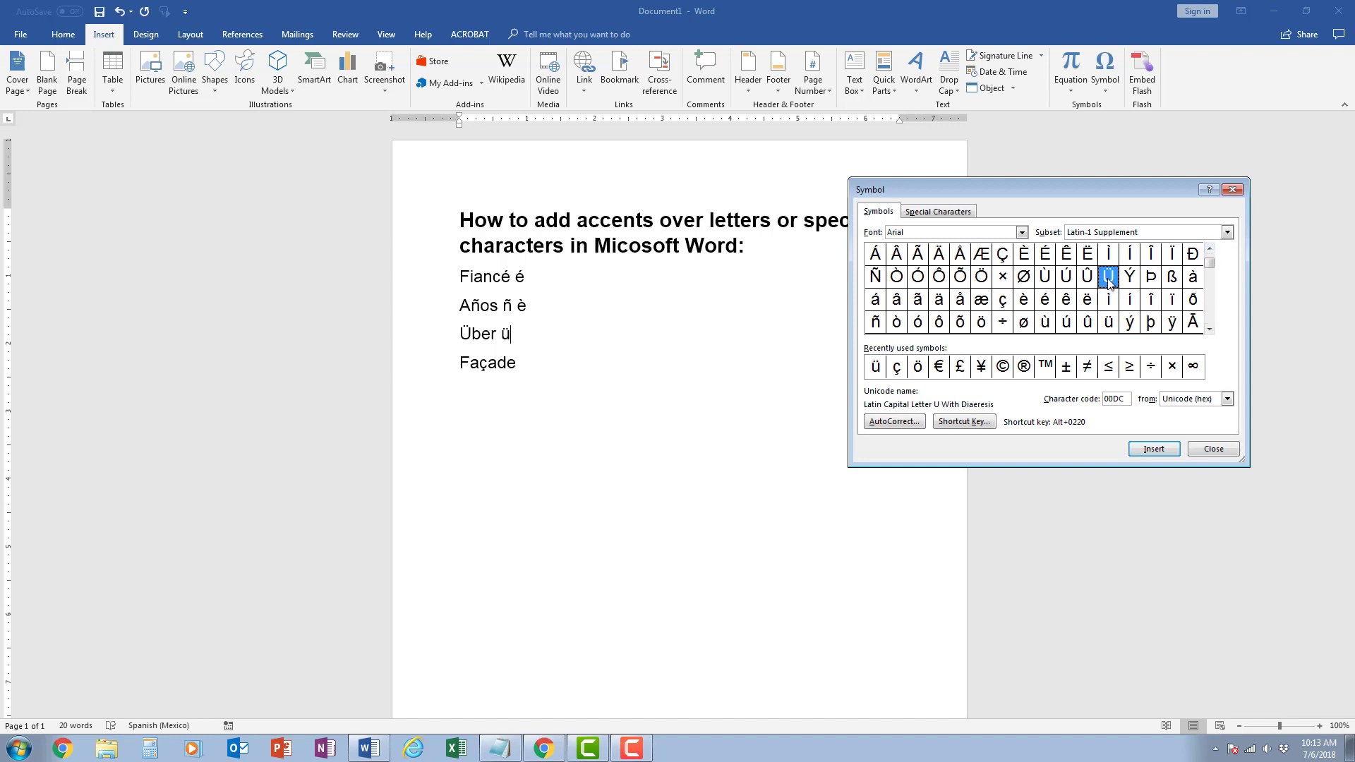
click(1149, 454)
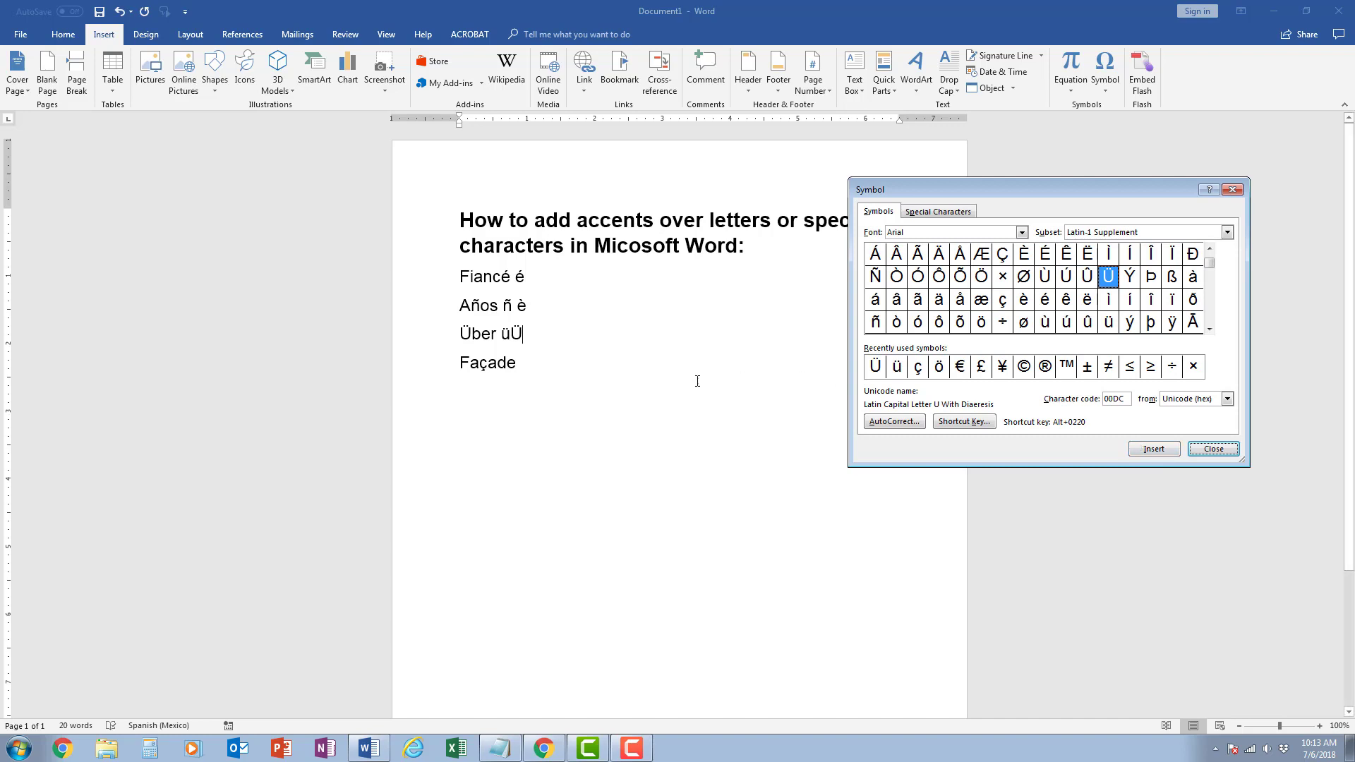
click(511, 335)
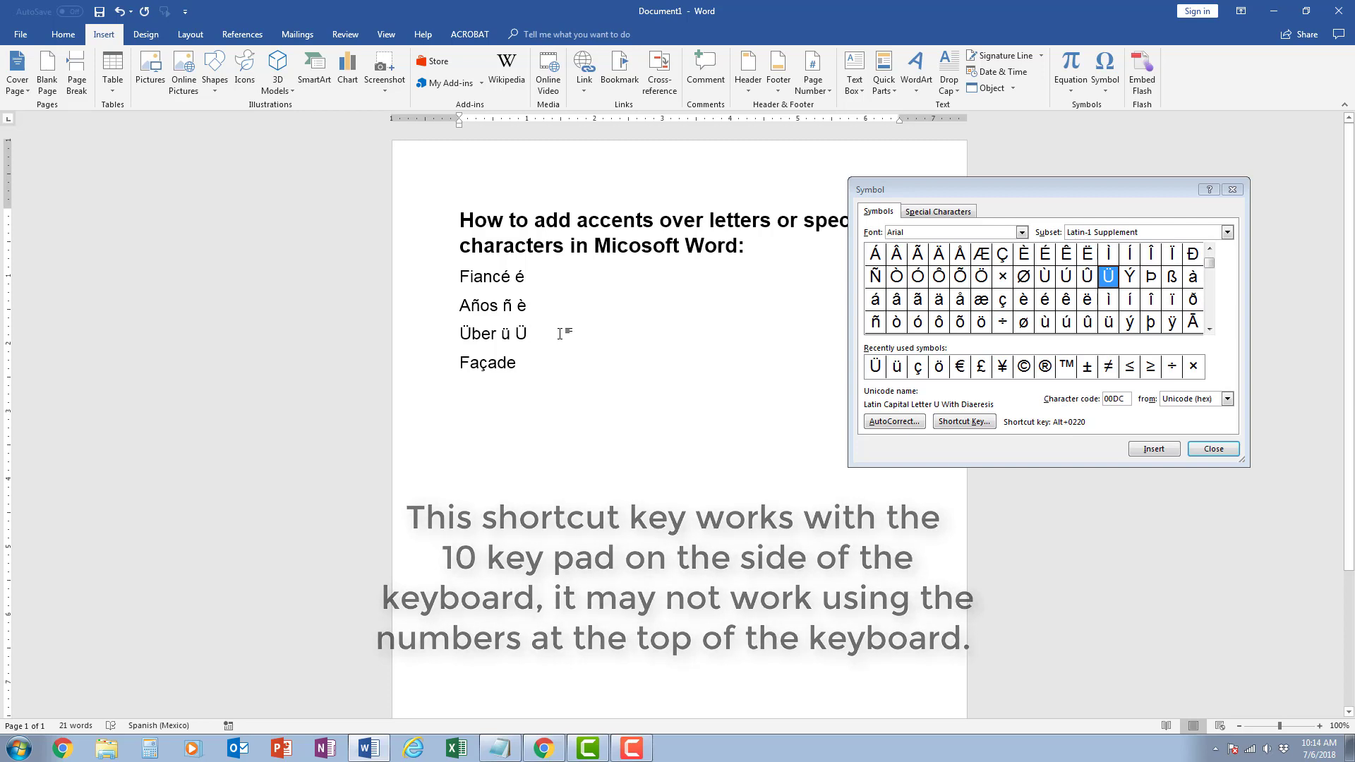
Step: Type another capital Ü after Über with the Alt+0220 number-pad code
key(alt)
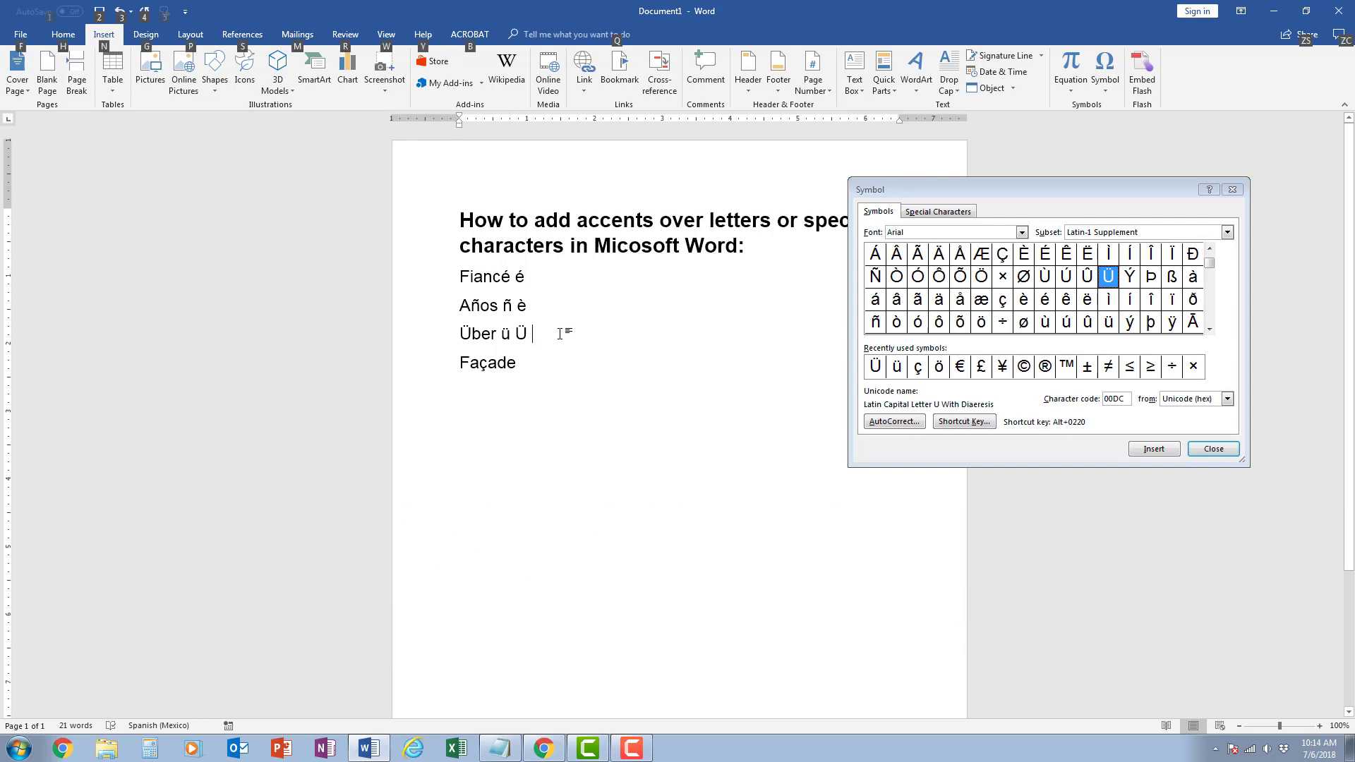
key(alt)
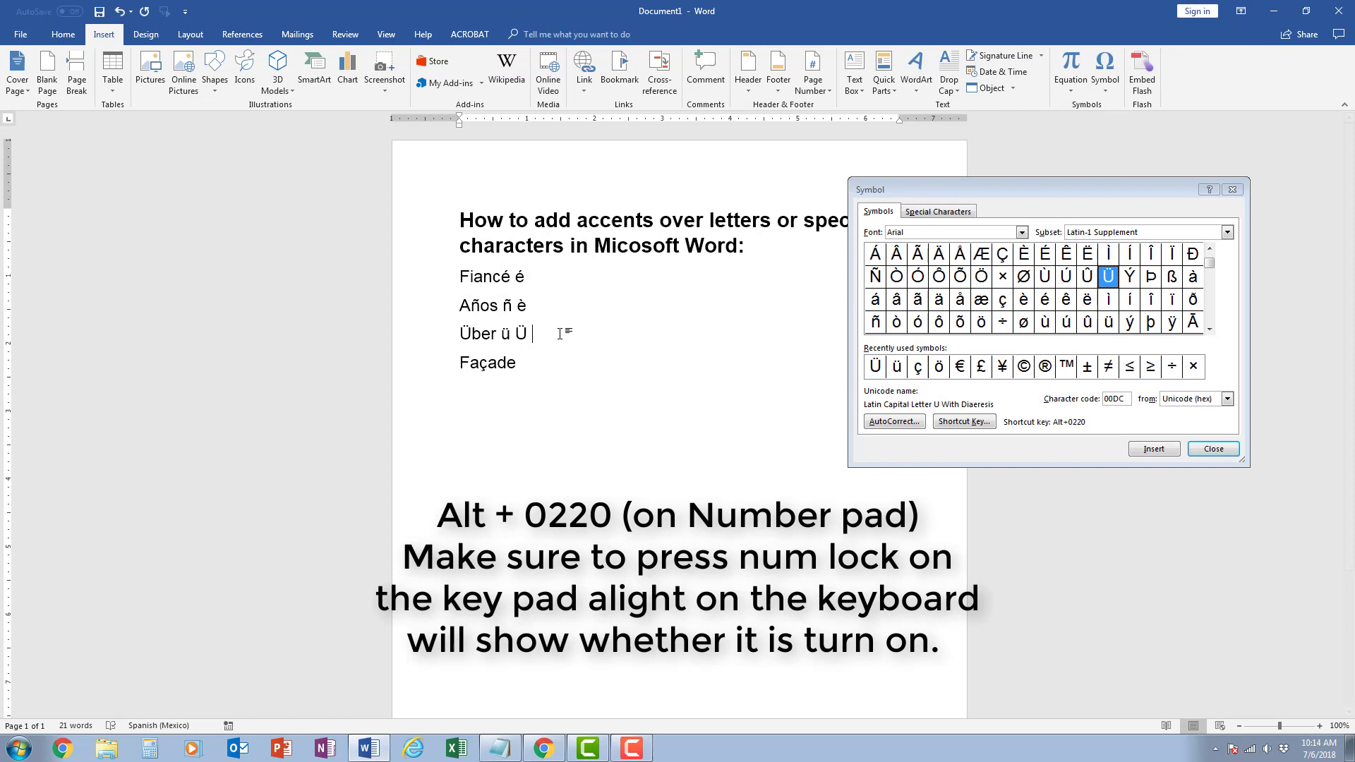
text(Ü)
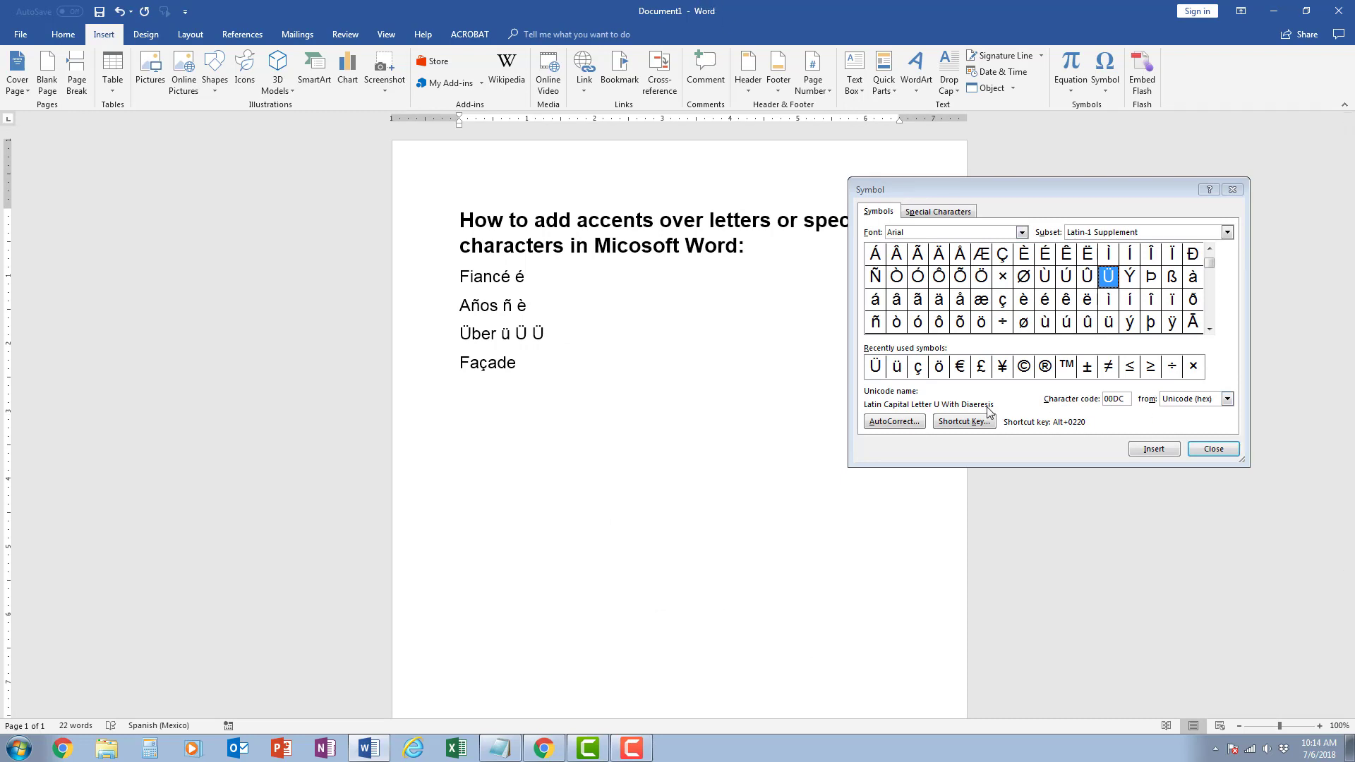
Step: Assign Ctrl+7 as the shortcut for capital Ü, then use it to add another Ü
click(969, 423)
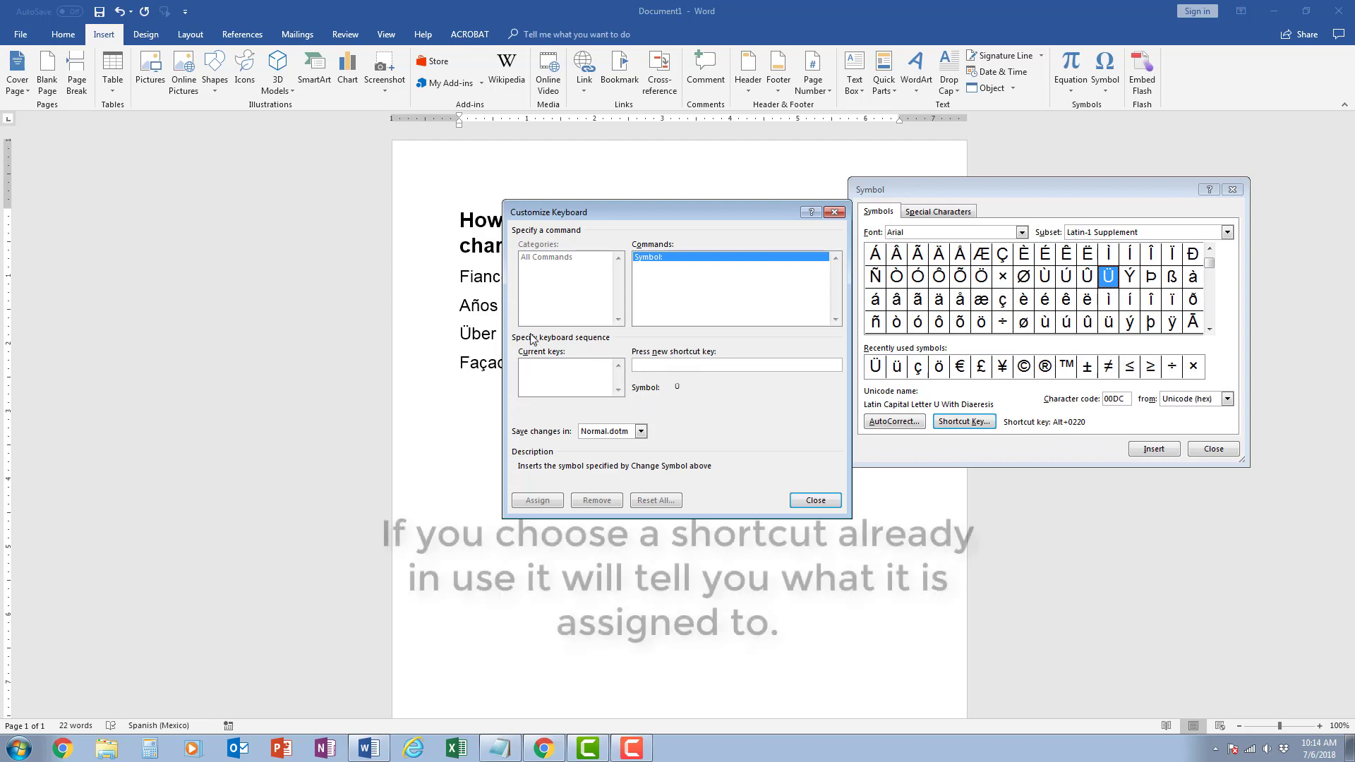
key(ctrl+7)
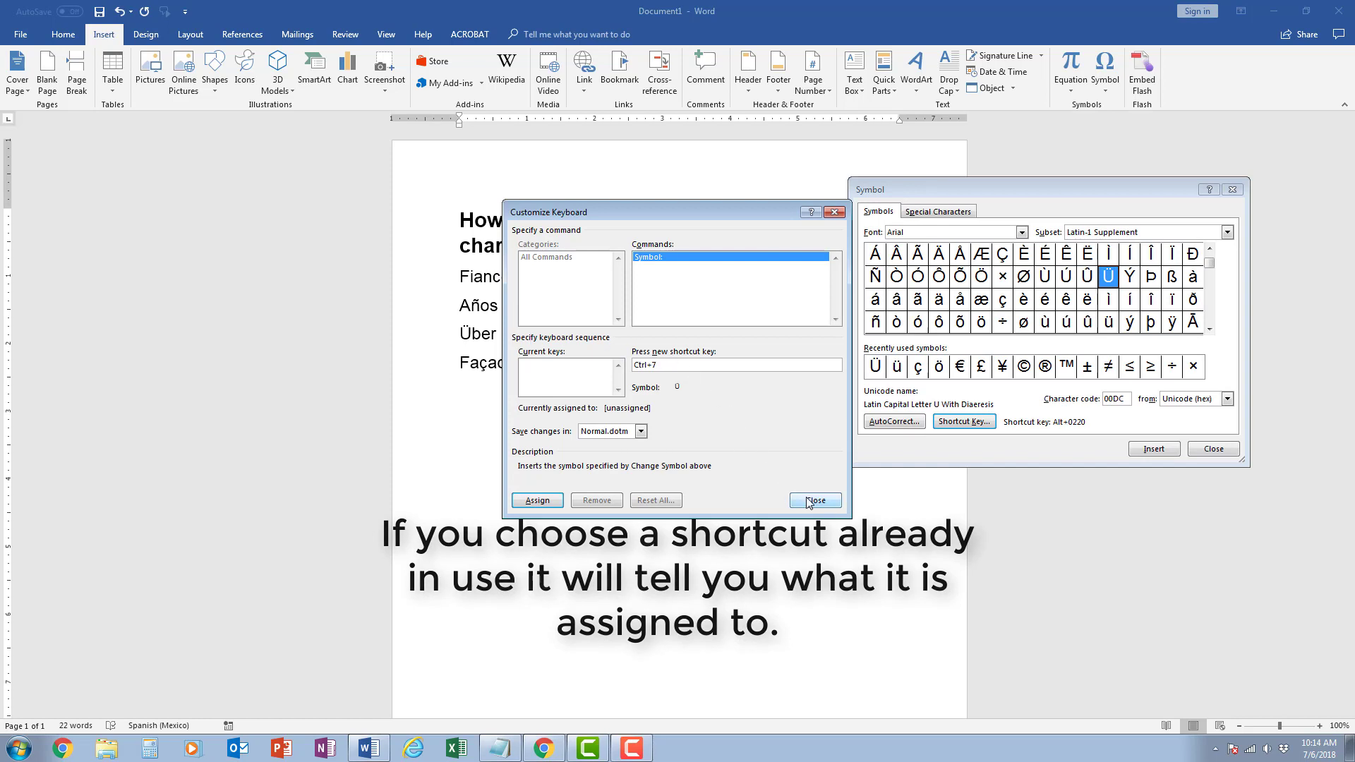
click(537, 499)
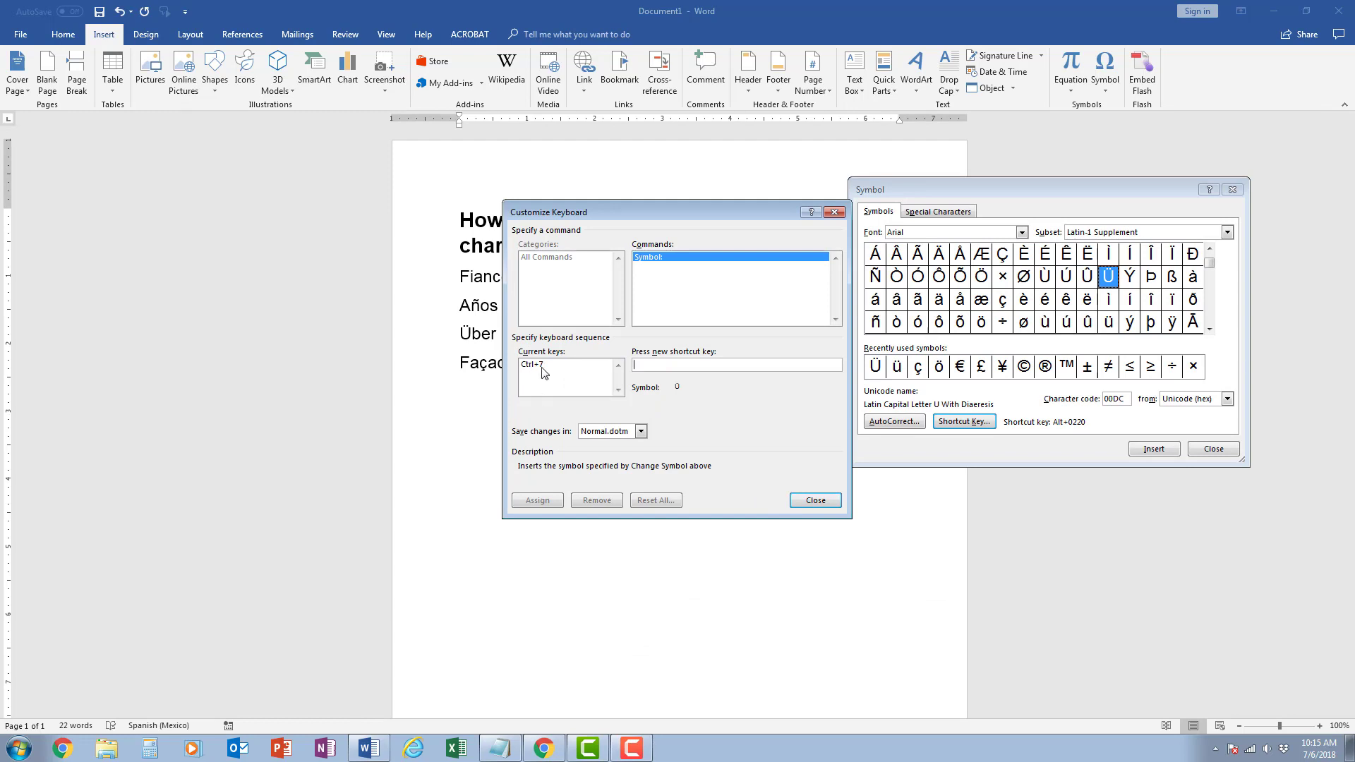
click(827, 501)
click(556, 336)
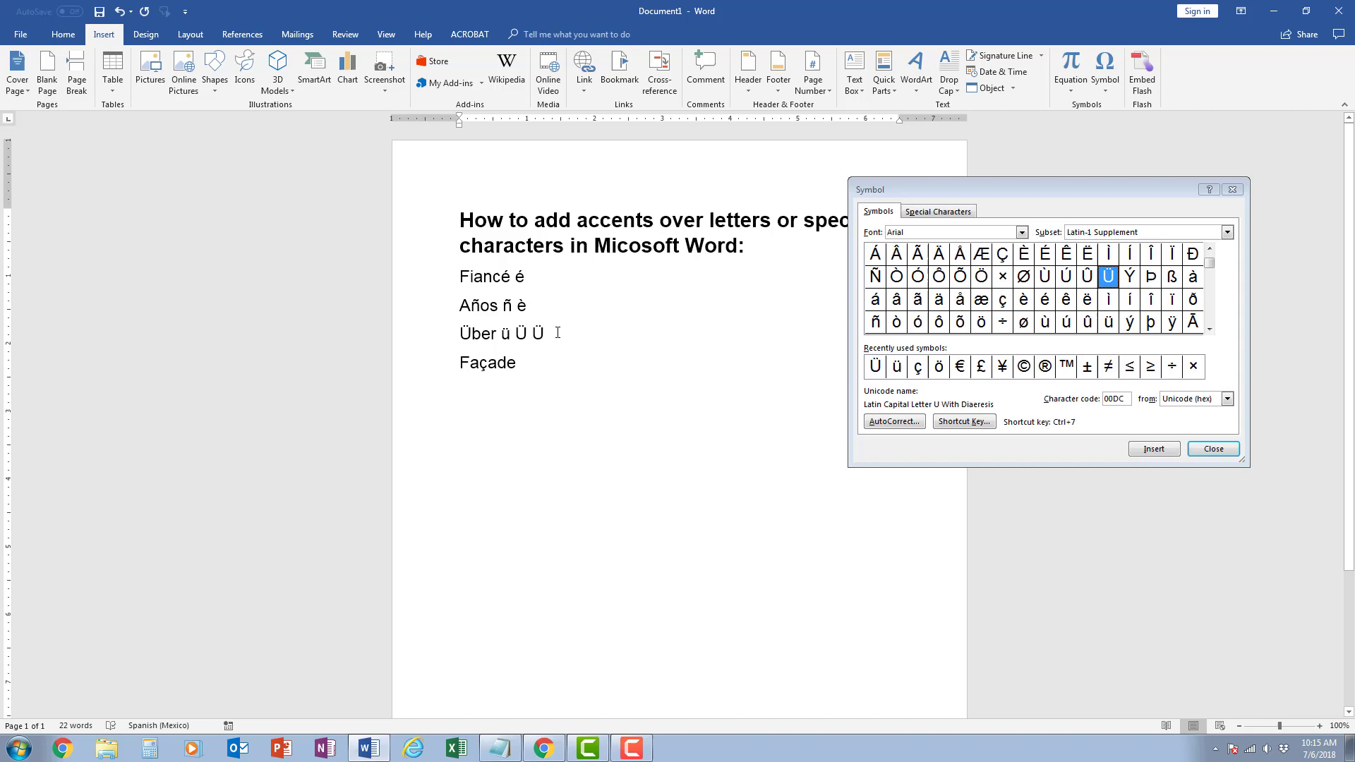
key(ctrl+7)
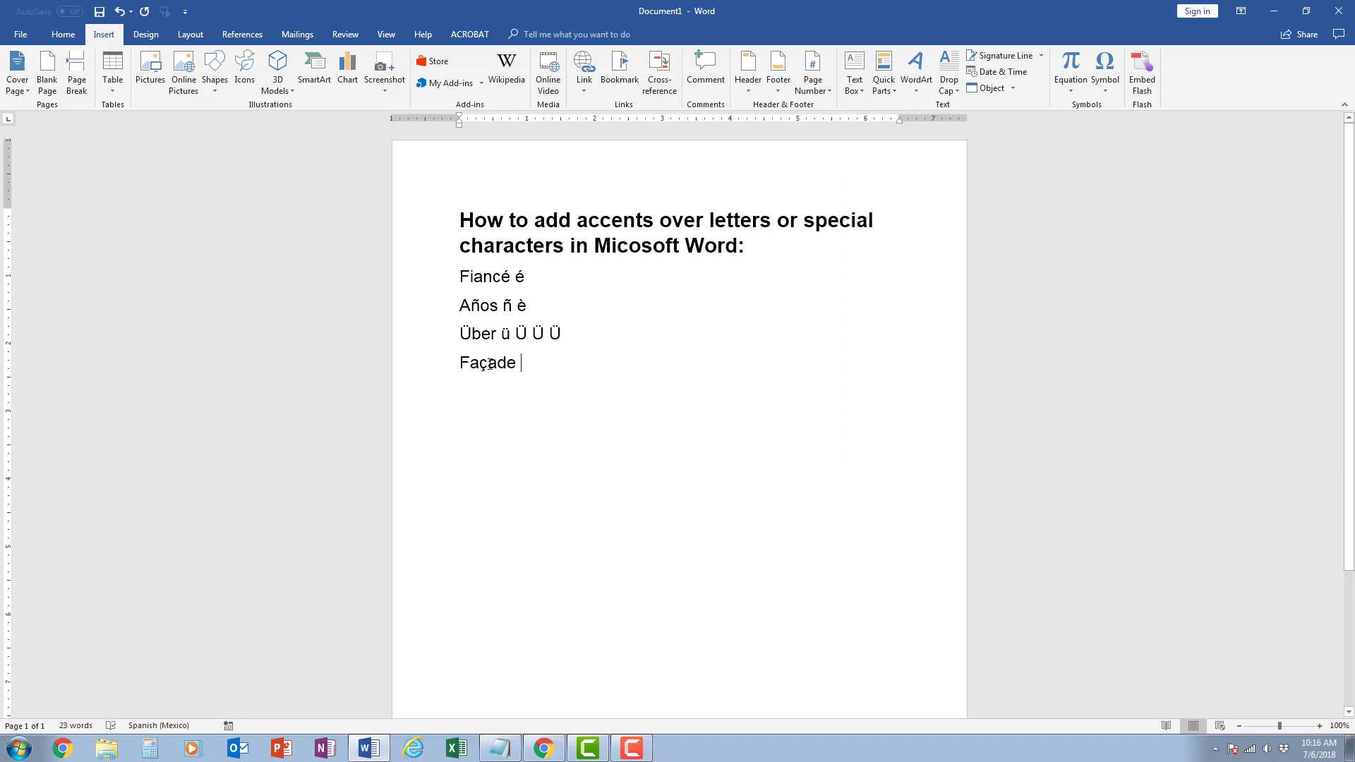
Step: Select and deselect the ç in Façade, then open the Insert > Symbol gallery
drag(479, 364, 487, 364)
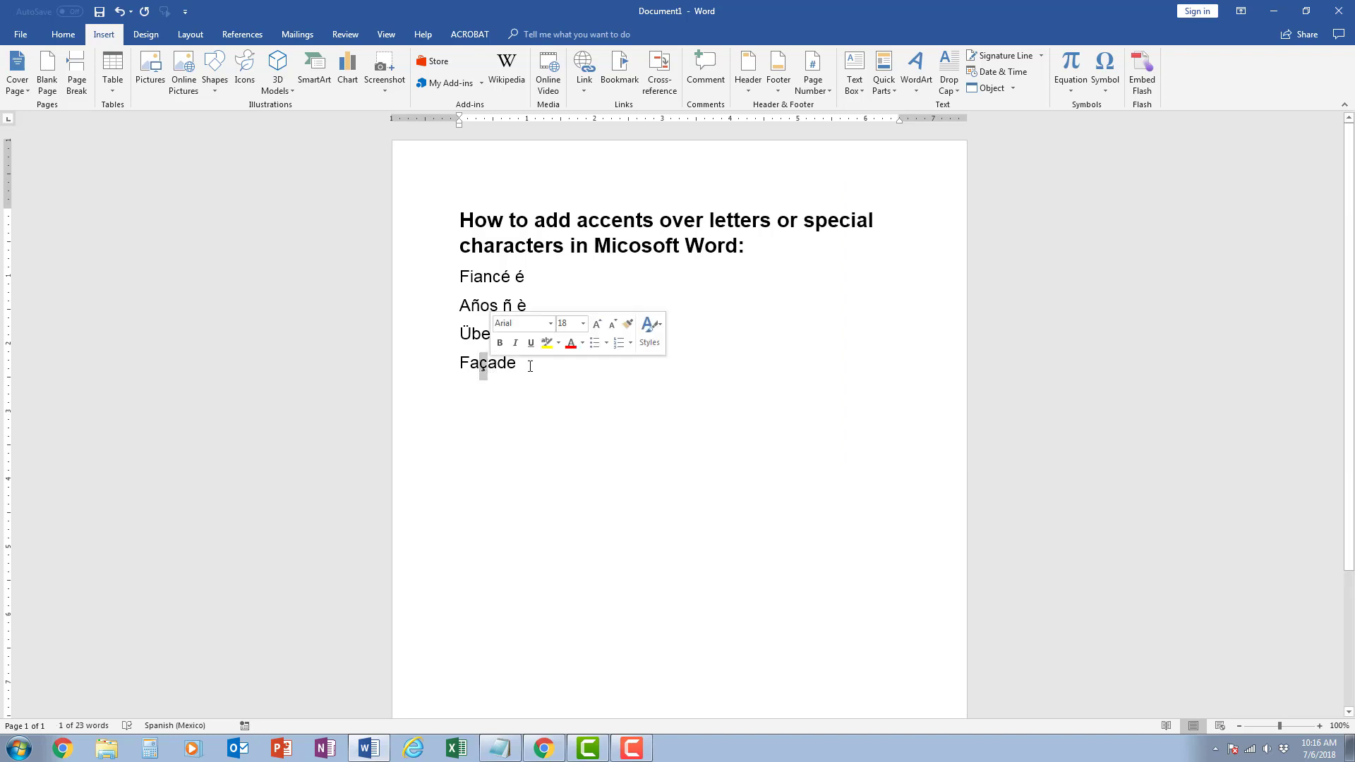
click(483, 374)
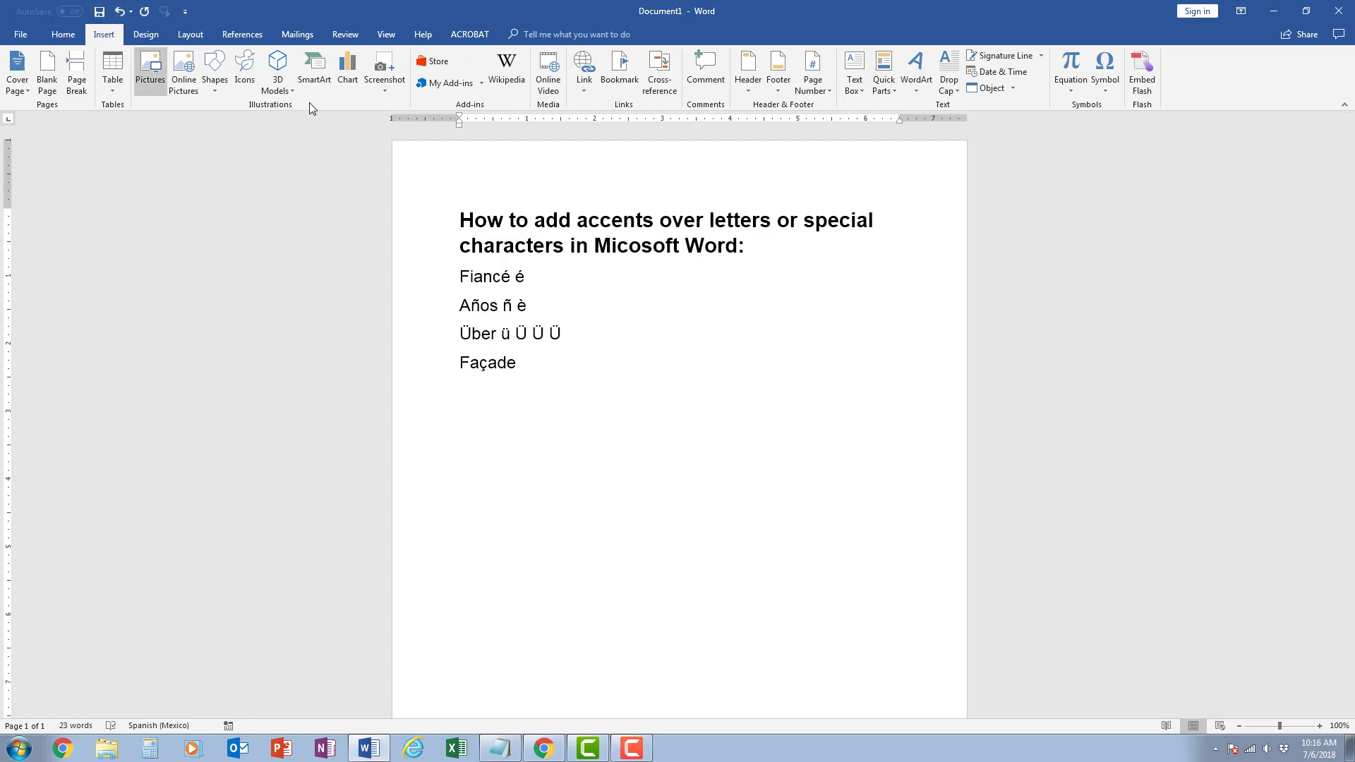
click(1098, 86)
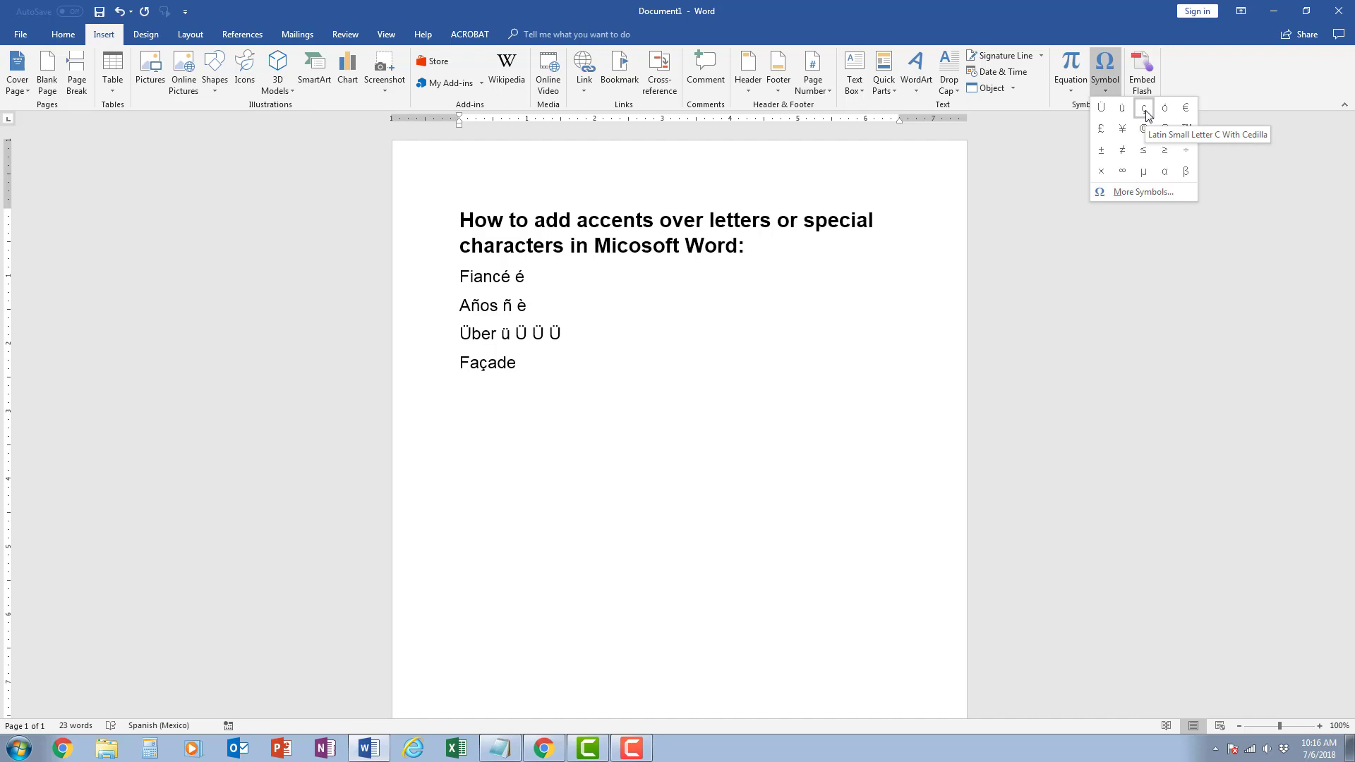
Step: Pick ç in the Symbol dialog, then type it after Façade with Alt+0231
click(1150, 192)
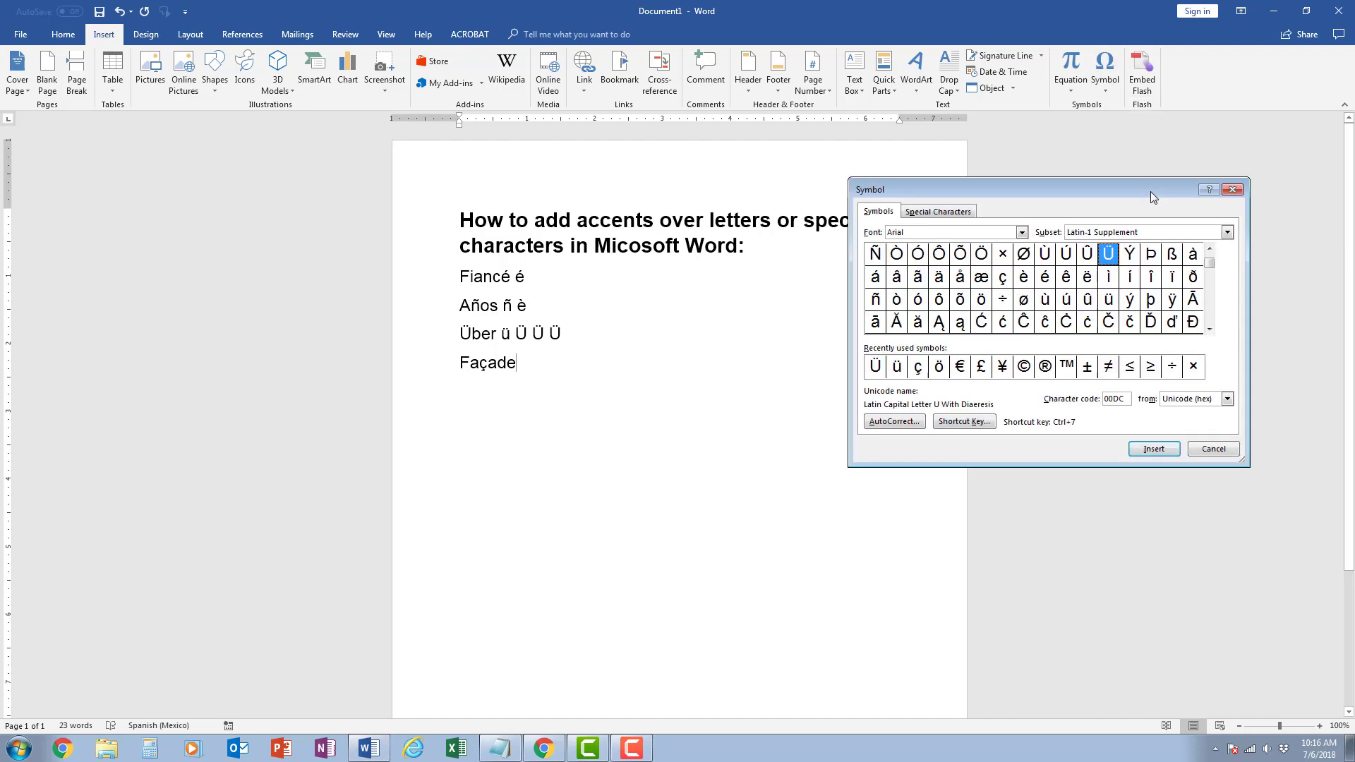
click(917, 366)
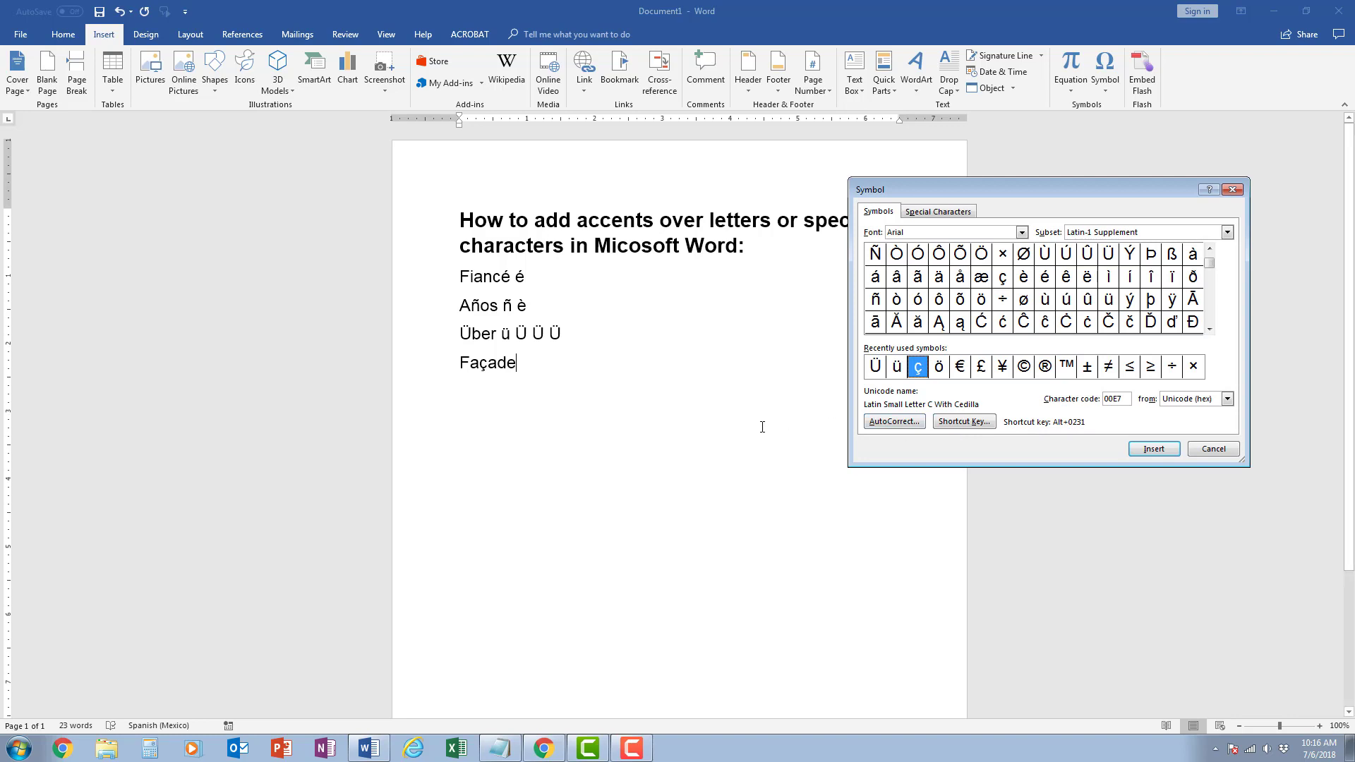
click(534, 366)
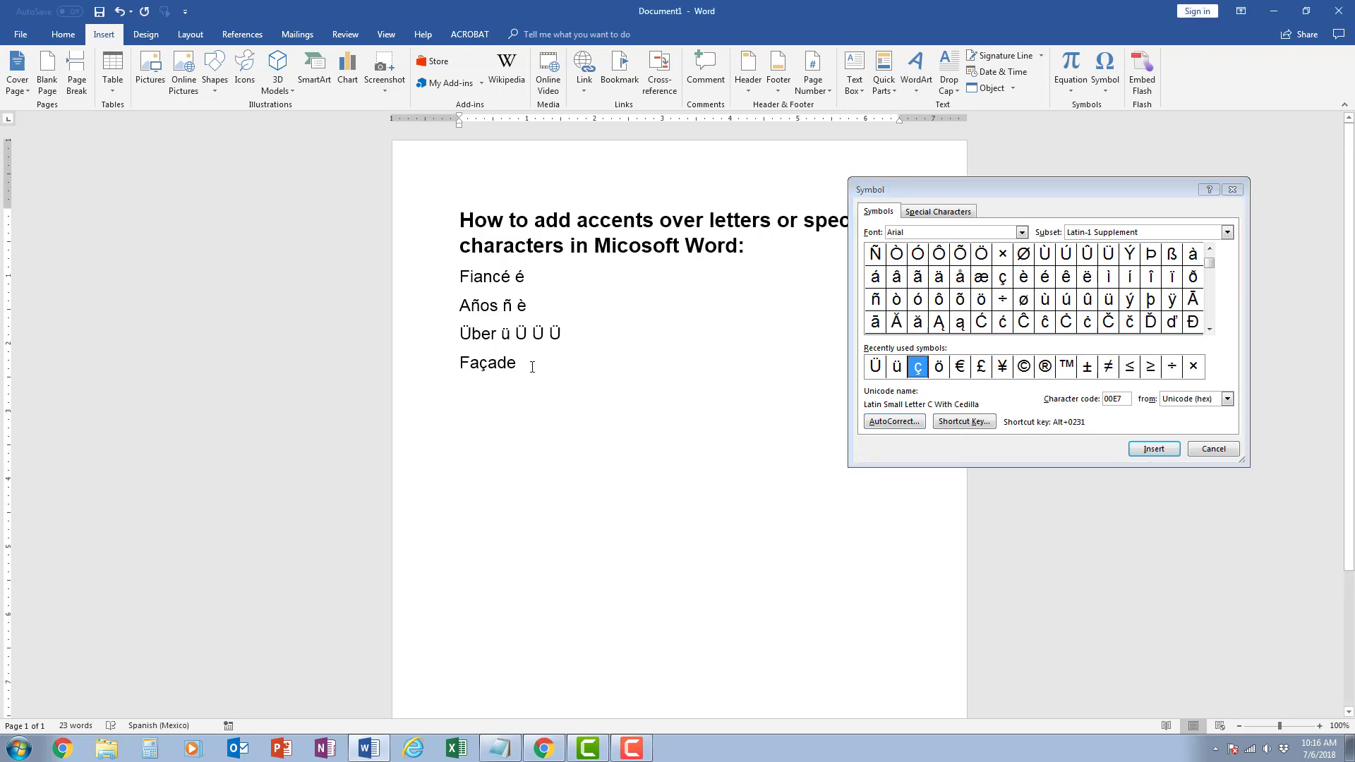
text(ç)
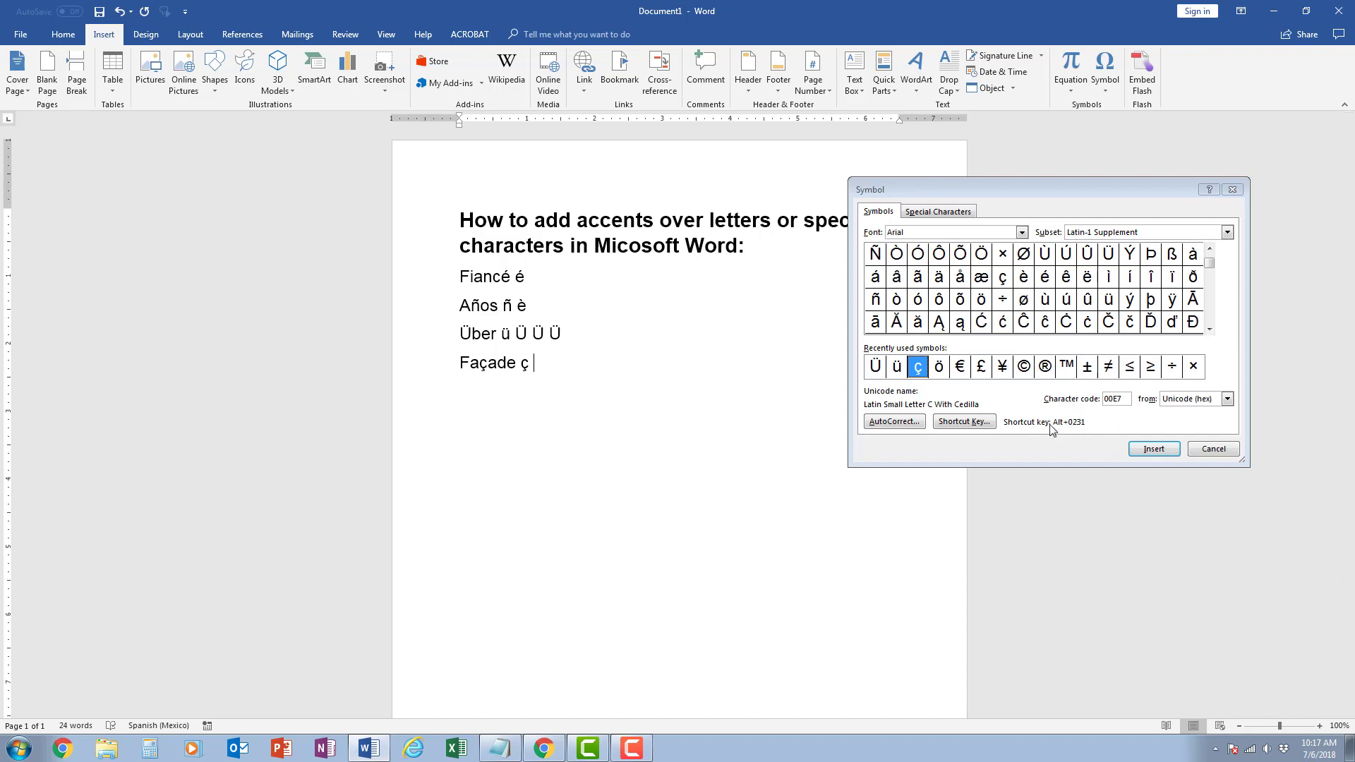
Step: Assign Alt+8 as the shortcut for ç and use it to add a second ç
click(965, 422)
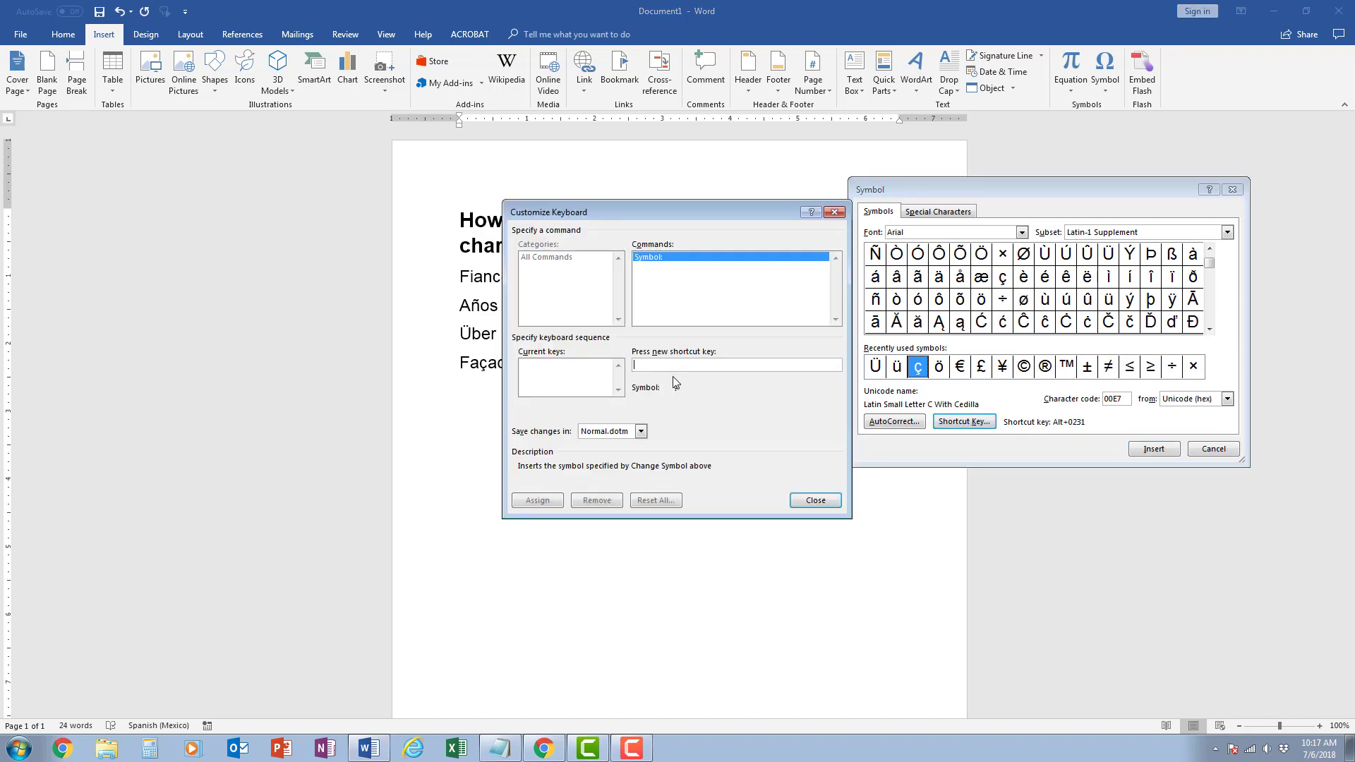
key(alt+8)
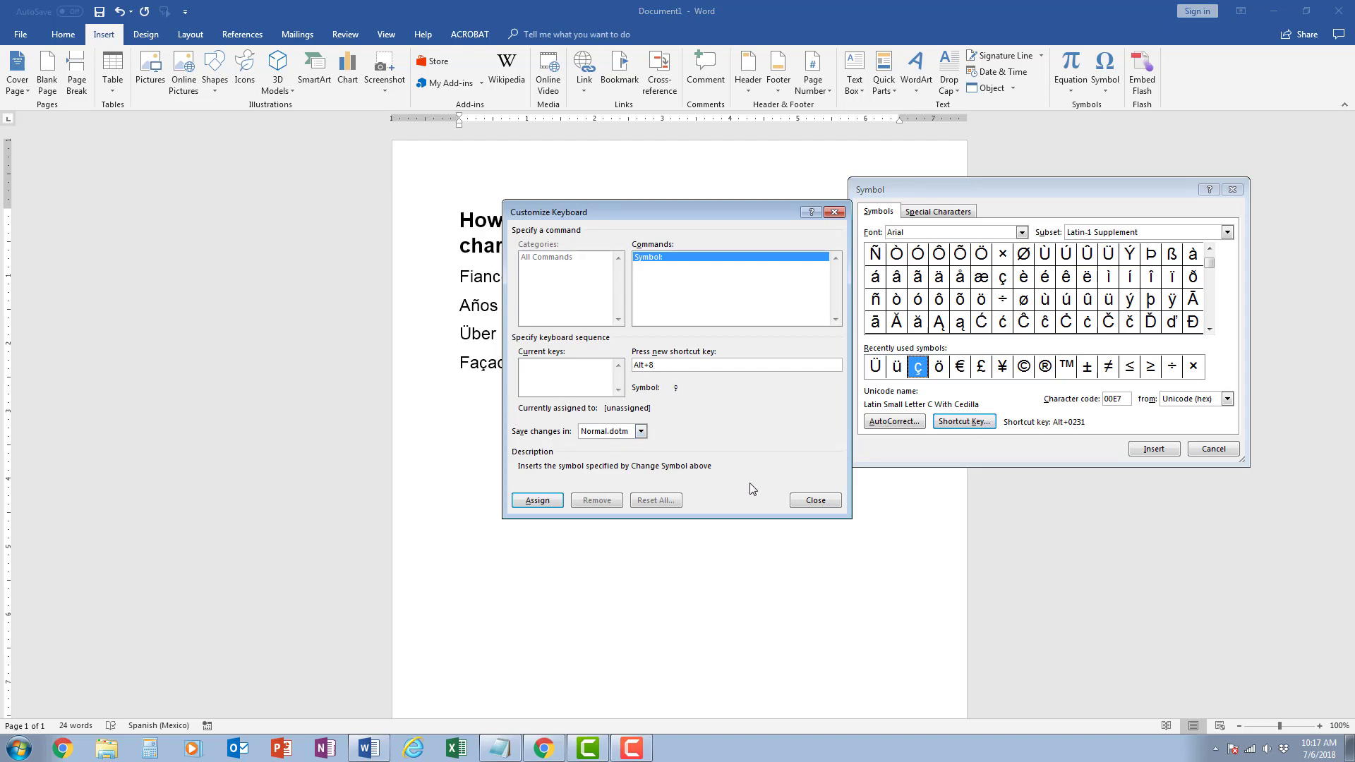
click(551, 504)
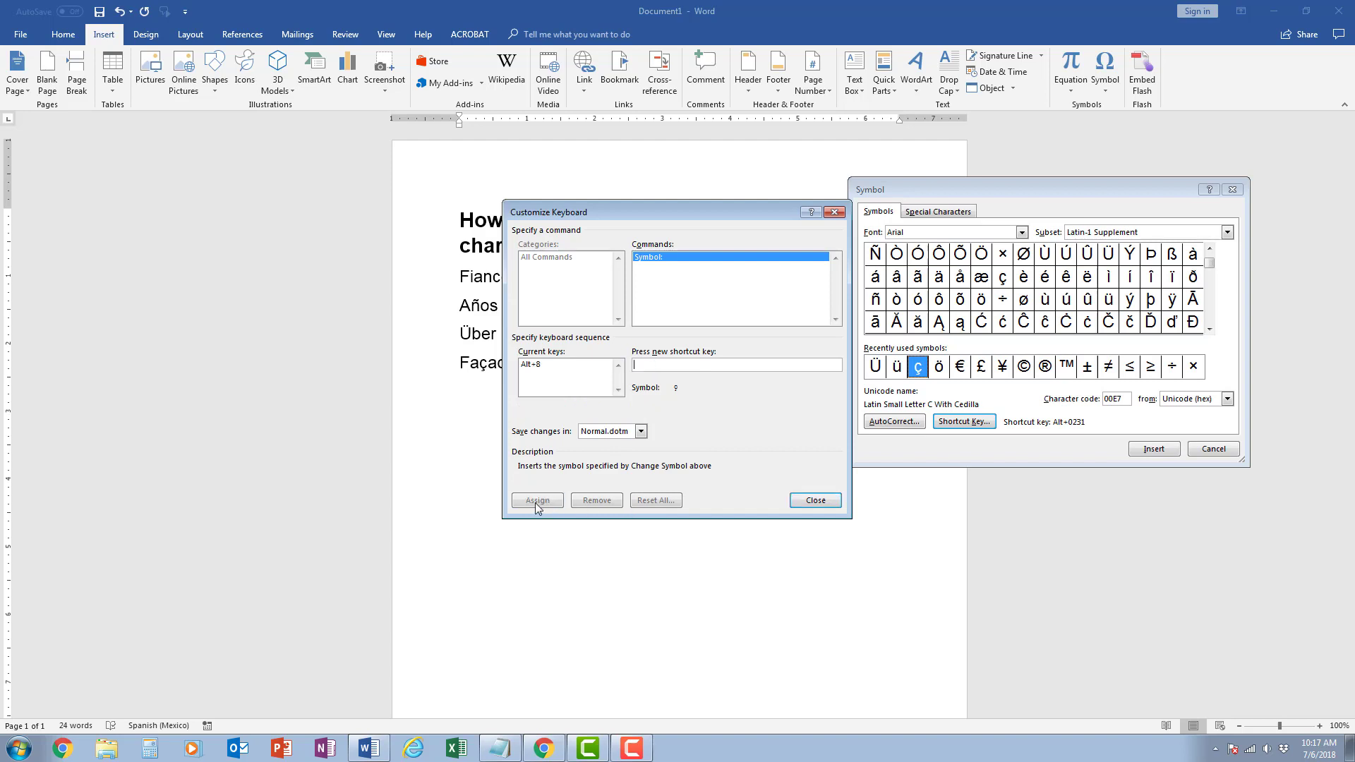
click(815, 500)
key(alt+8)
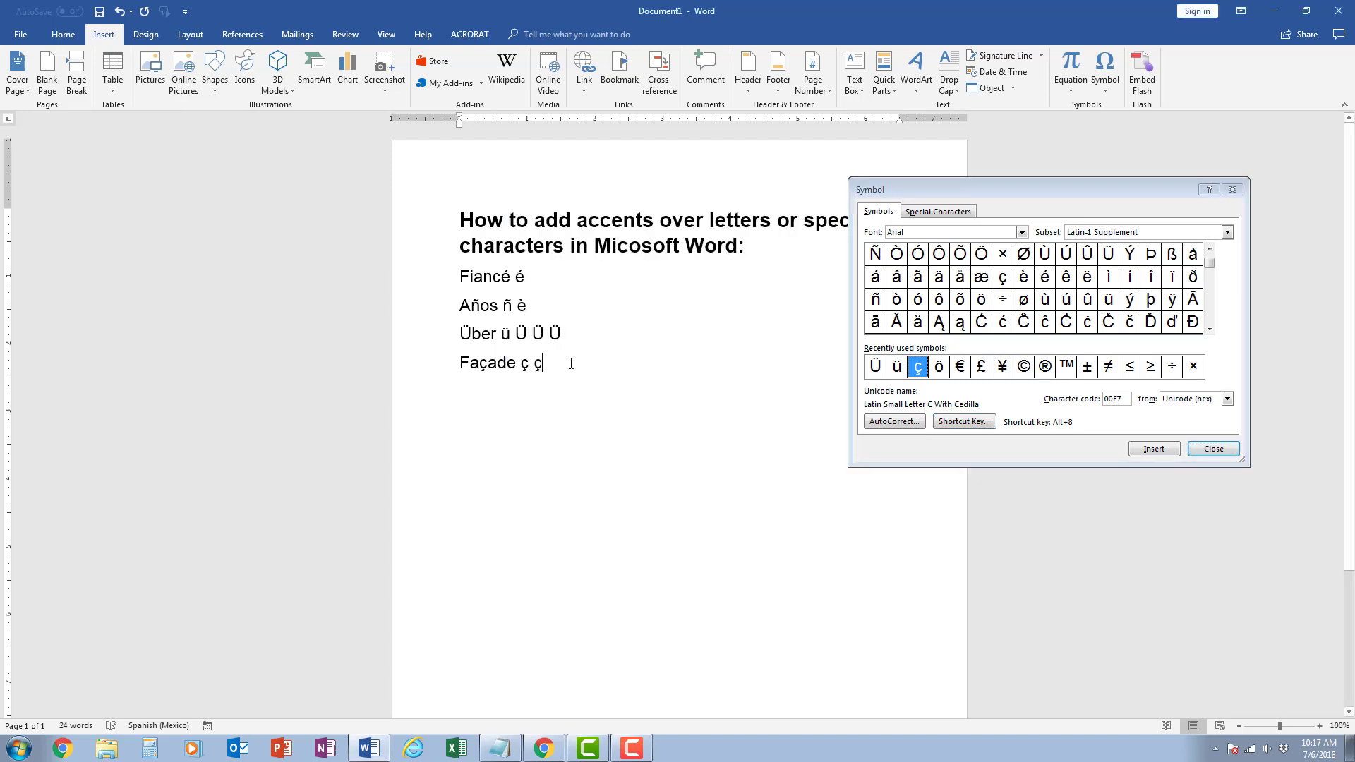